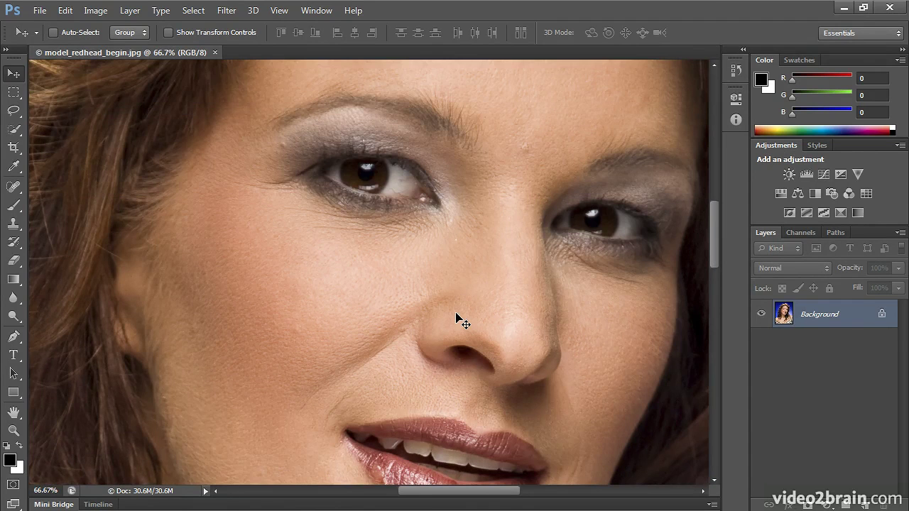
Step: Try cloning cheek skin over the wrinkles under the photo's left eye with a 45 px Clone Stamp brush, and undo it
left_click(14, 224)
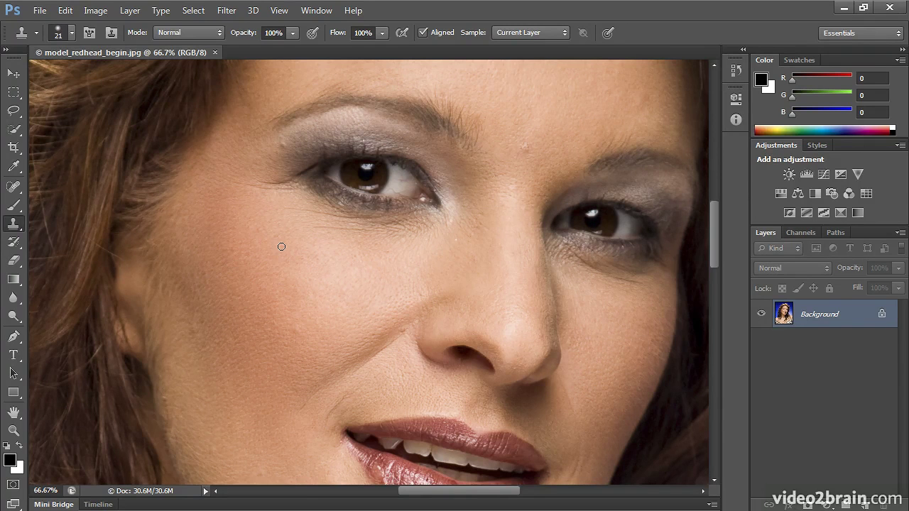
key("bracketright")
key("bracketright")
key("bracketright")
key("bracketright")
key("bracketright")
key("alt")
left_click(316, 253, "alt")
left_click_drag(321, 232, 416, 227)
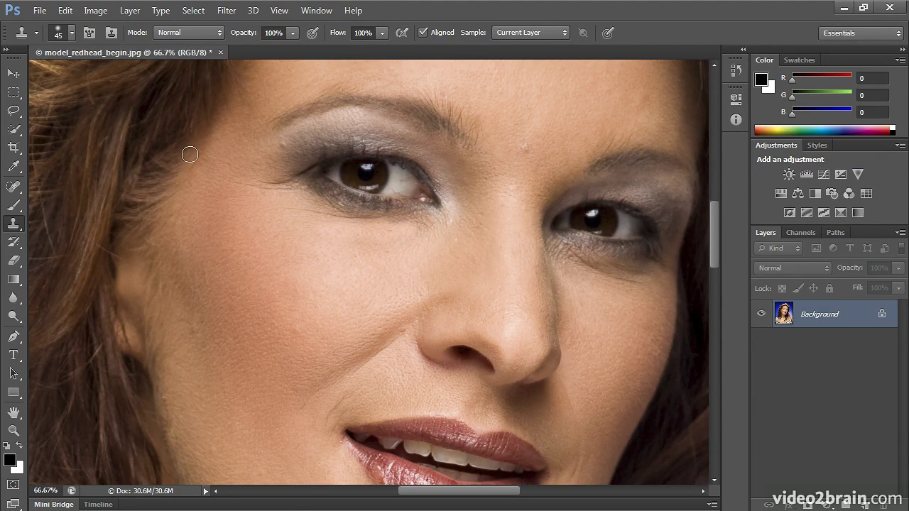
left_click(65, 10)
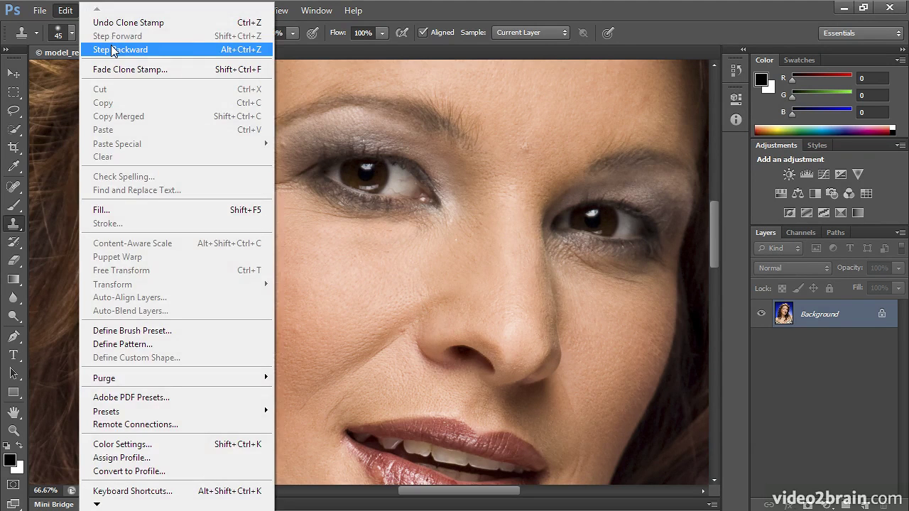
left_click(110, 50)
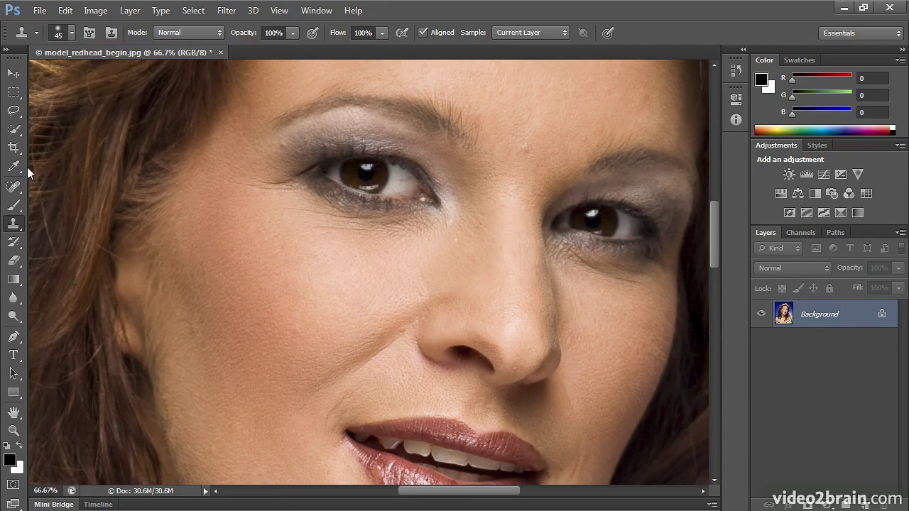
Step: Heal the wrinkles under the photo's left eye with the Spot Healing Brush in Content-Aware mode
left_click(13, 188)
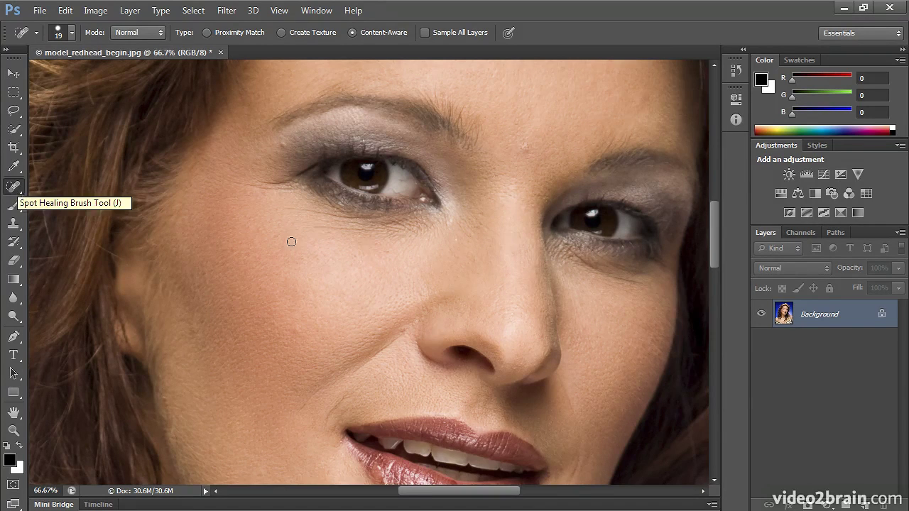
left_click_drag(314, 226, 380, 230)
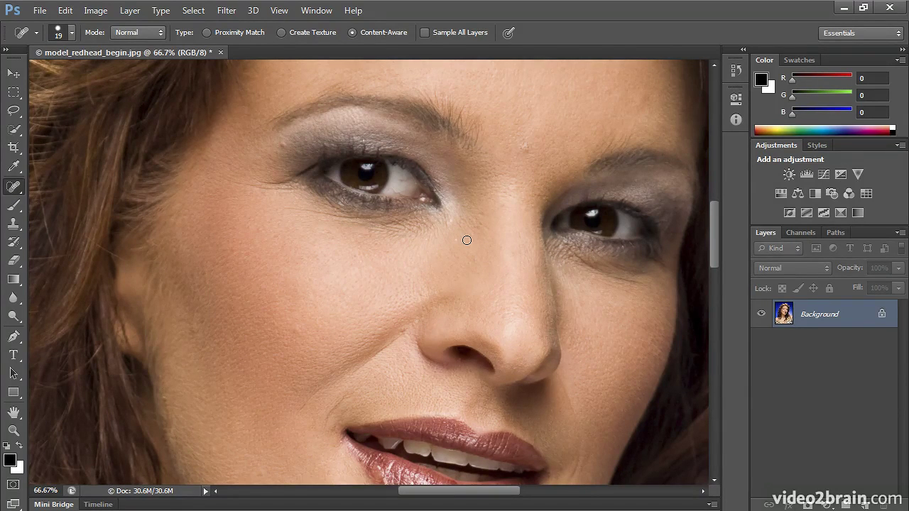
scroll(467, 238, "up", 2)
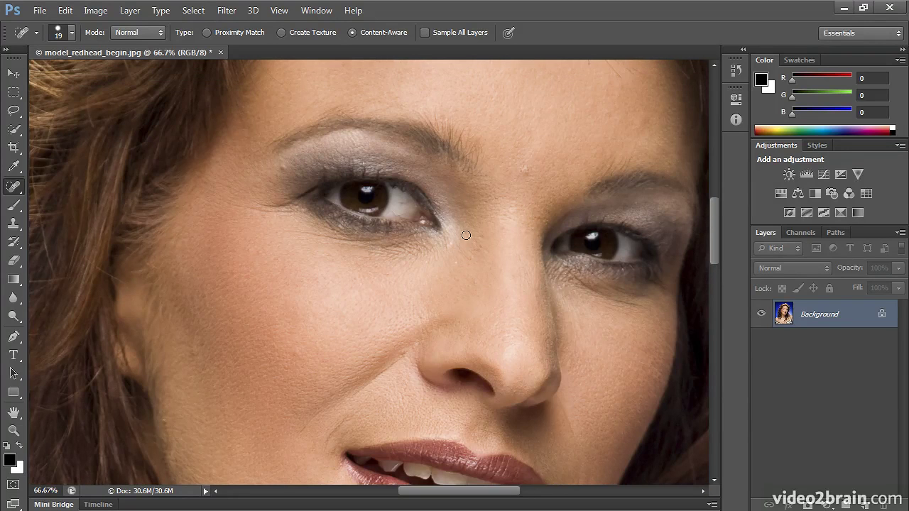
mouse_move(288, 232)
left_mouse_down()
mouse_move(410, 247)
mouse_move(360, 246)
left_mouse_up()
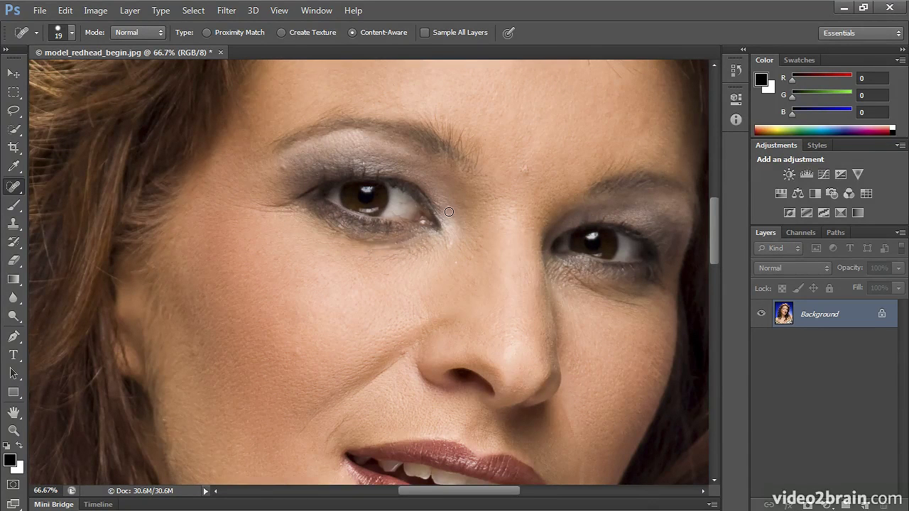
Step: Spot-heal the stray hairs above the left eyebrow, the blemish between the brows, and the spot near the left eye's outer corner
key("ctrl+plus")
key("ctrl+plus")
scroll(453, 234, "up", 1)
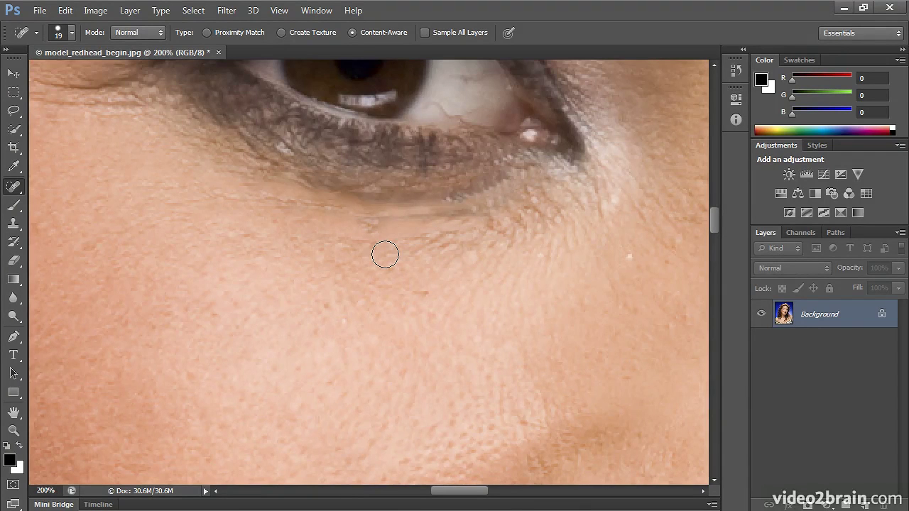
key("ctrl+minus")
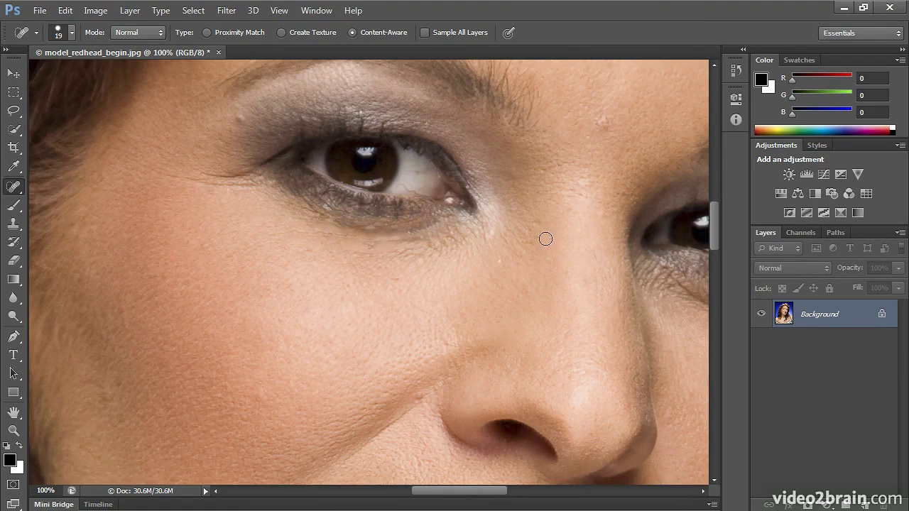
scroll(542, 246, "up", 3)
mouse_move(560, 168)
left_mouse_down()
mouse_move(487, 139)
mouse_move(525, 155)
mouse_move(487, 124)
mouse_move(460, 132)
left_mouse_up()
mouse_move(422, 103)
left_mouse_down()
mouse_move(486, 132)
mouse_move(469, 115)
mouse_move(463, 125)
mouse_move(529, 170)
left_mouse_up()
left_click_drag(593, 199, 631, 215)
left_click_drag(637, 248, 505, 211)
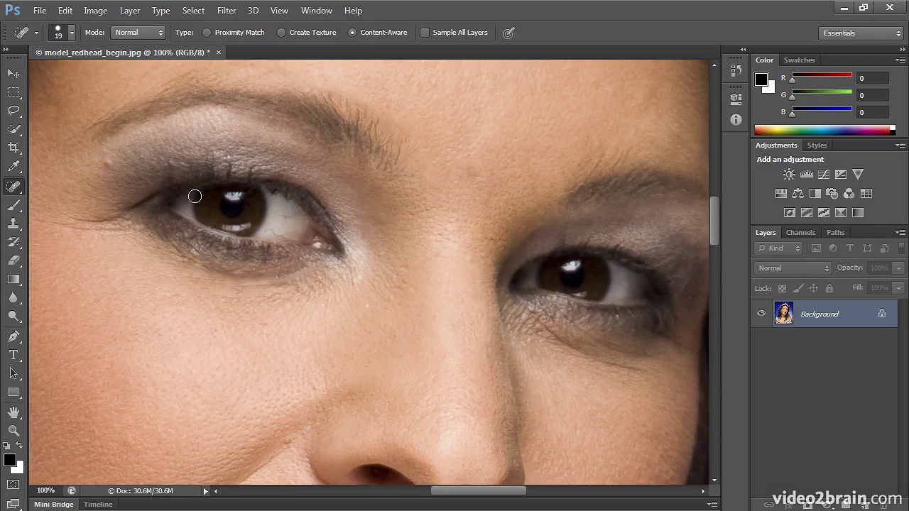
left_click(105, 160)
Step: Spot-heal the stray hairs above the photo's right eyebrow, and revert the photo to its saved version
left_click_drag(554, 178, 637, 157)
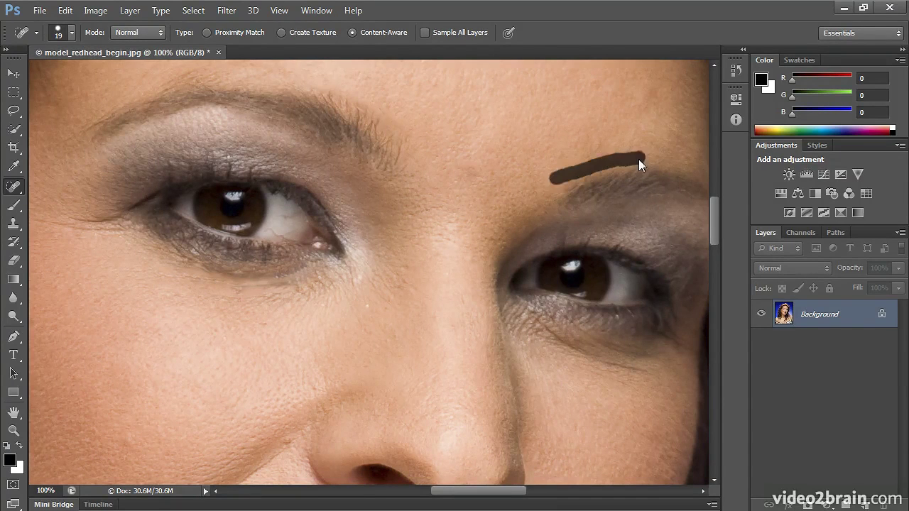
left_click_drag(576, 160, 634, 149)
left_click_drag(568, 152, 618, 153)
left_click_drag(565, 171, 659, 150)
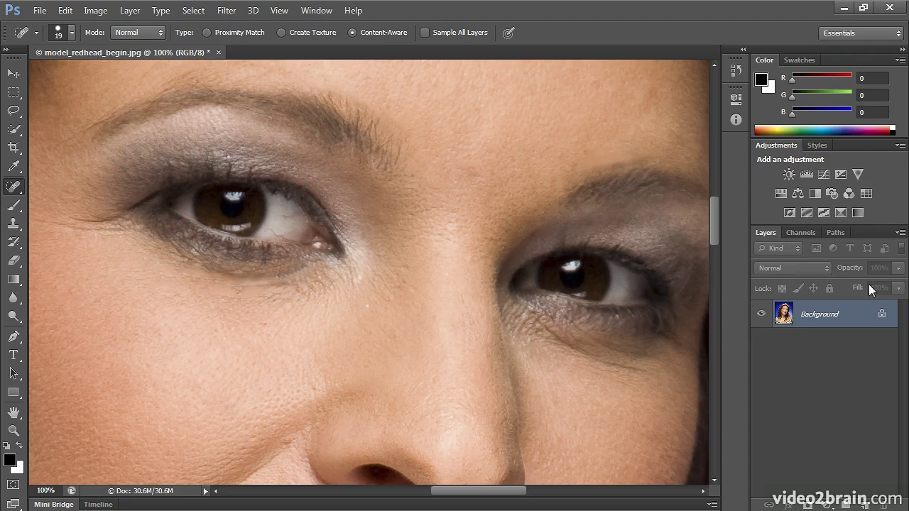
left_click(41, 11)
left_click(69, 220)
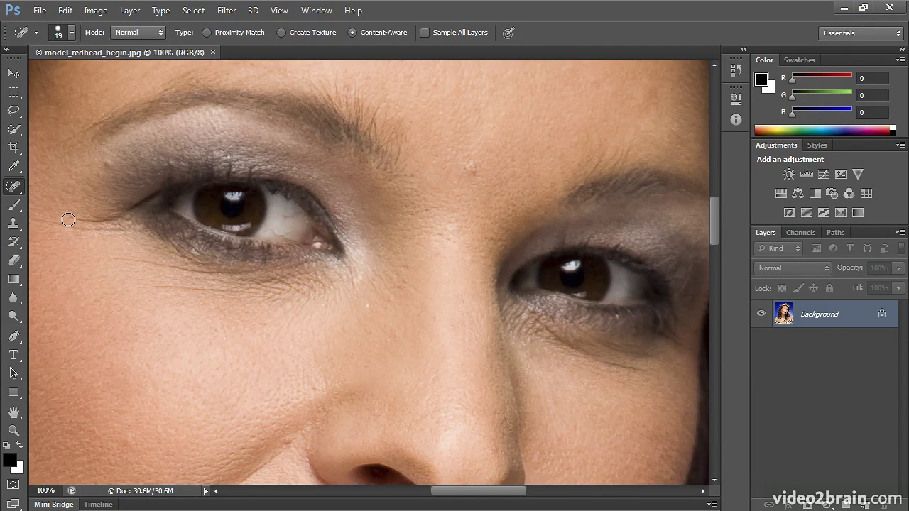
Step: Paint over the wrinkles under the left eye with the Healing Brush, using skin sampled from the cheek below
left_click(14, 189)
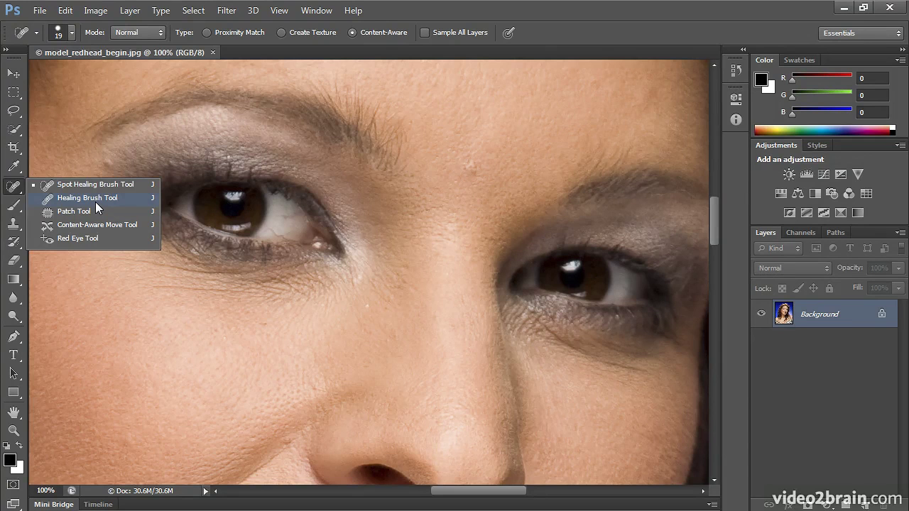
left_click(88, 198)
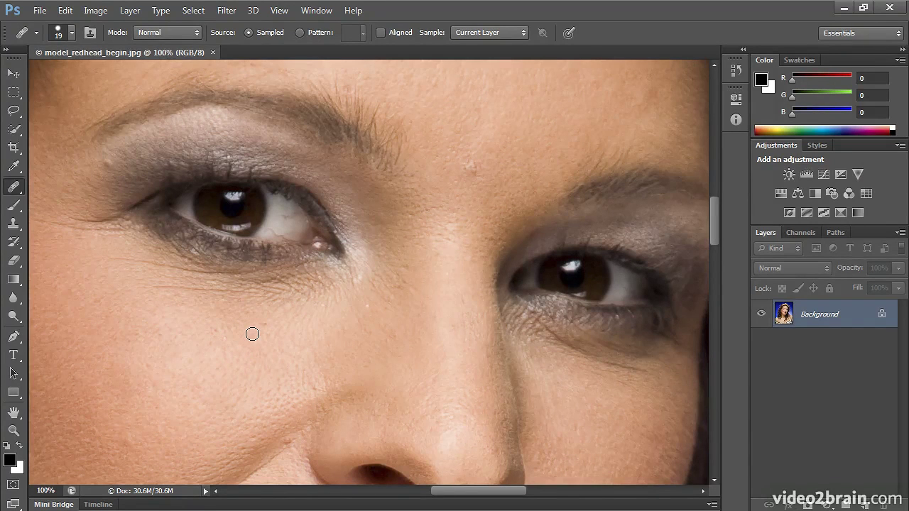
left_click(179, 331, "alt")
left_click_drag(164, 288, 260, 294)
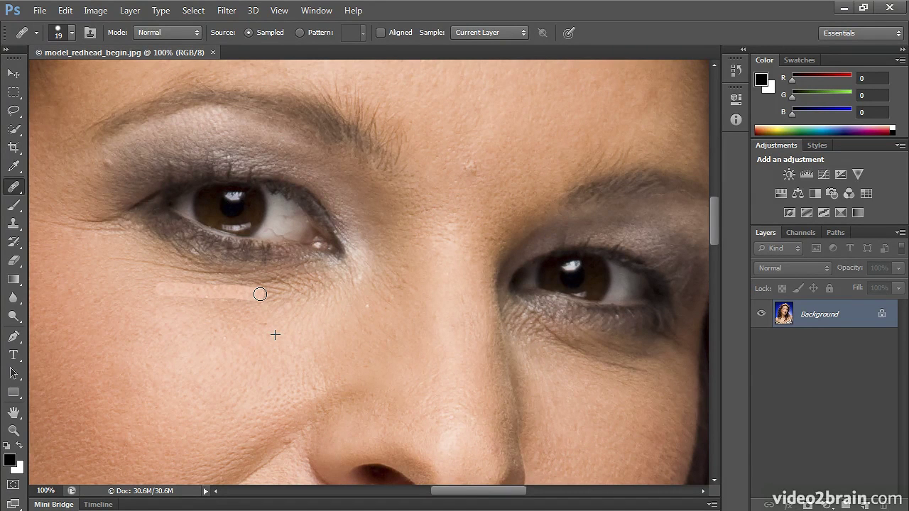
left_click_drag(260, 294, 260, 294)
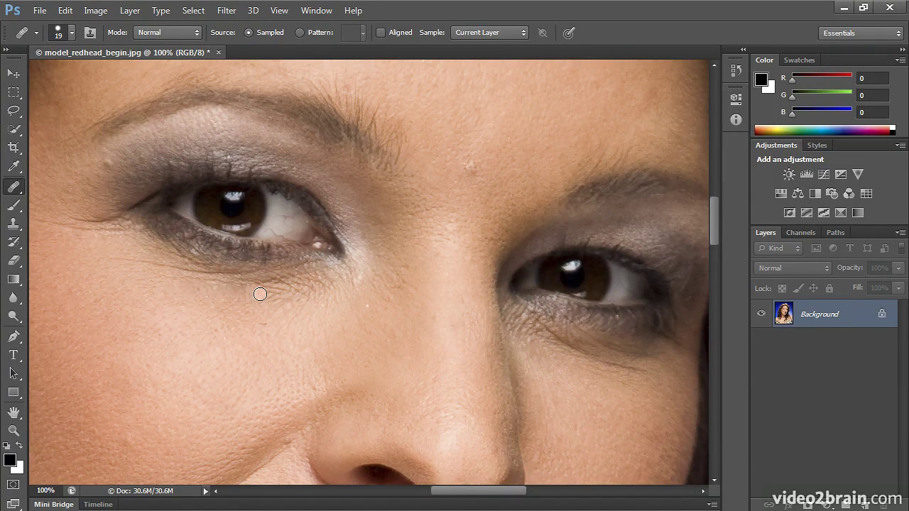
mouse_move(110, 260)
left_mouse_down()
mouse_move(269, 282)
mouse_move(118, 267)
left_mouse_up()
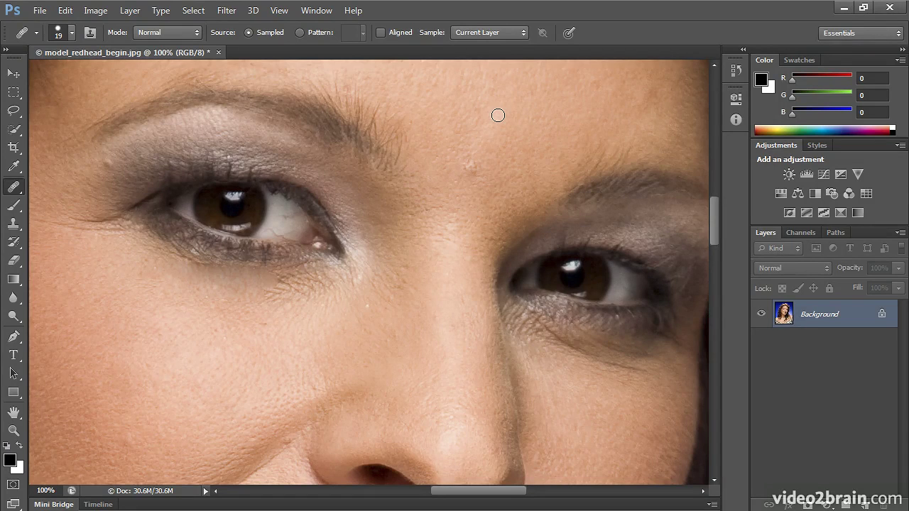
Step: Heal the blemish between the eyebrows with the Healing Brush, using skin sampled from the forehead above it
key("alt")
left_click(498, 115, "alt")
mouse_move(470, 162)
left_mouse_down()
mouse_move(473, 175)
mouse_move(469, 165)
left_mouse_up()
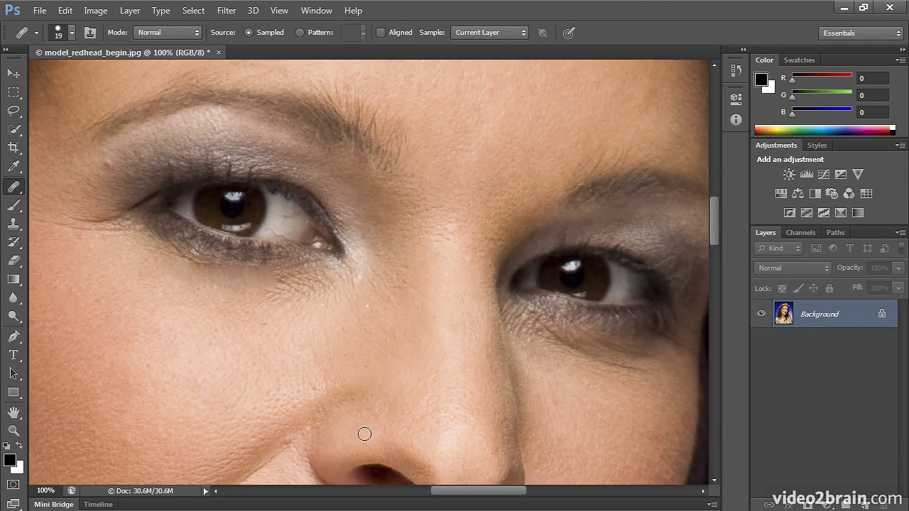
Step: Try healing the skin below the left eye's inner corner from a source above the nostril, and revert the photo
key("alt")
left_click(364, 434, "alt")
mouse_move(306, 266)
left_mouse_down()
mouse_move(279, 275)
mouse_move(328, 270)
mouse_move(323, 304)
mouse_move(293, 295)
mouse_move(319, 305)
mouse_move(288, 309)
mouse_move(320, 297)
mouse_move(331, 305)
mouse_move(300, 307)
mouse_move(356, 313)
left_mouse_up()
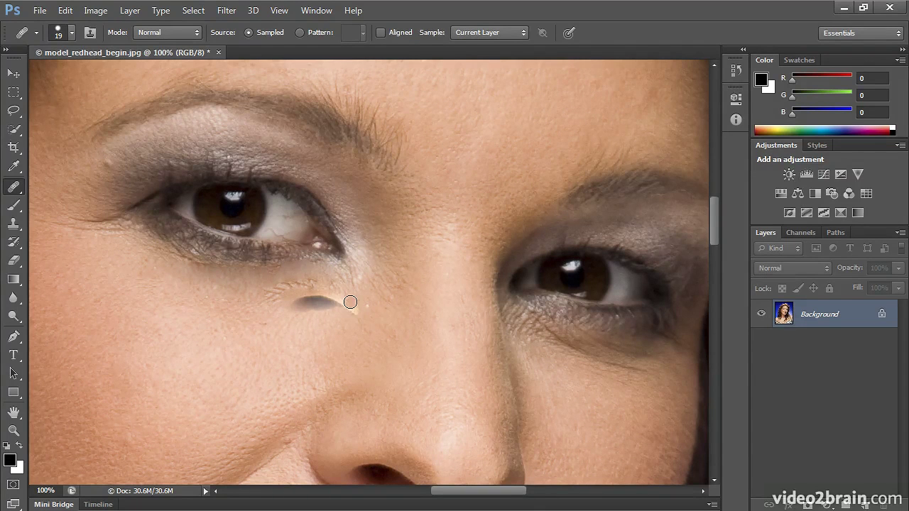
mouse_move(350, 302)
left_mouse_down()
mouse_move(339, 302)
mouse_move(344, 348)
left_mouse_up()
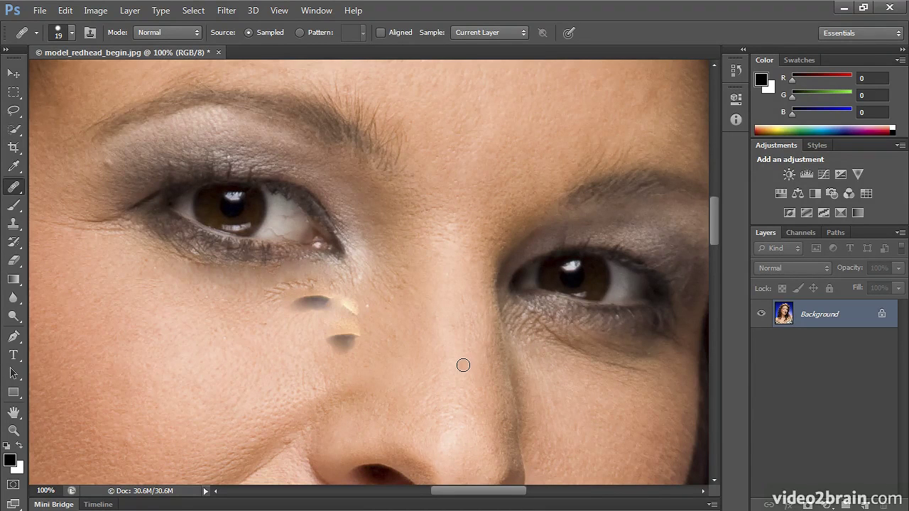
left_click(39, 11)
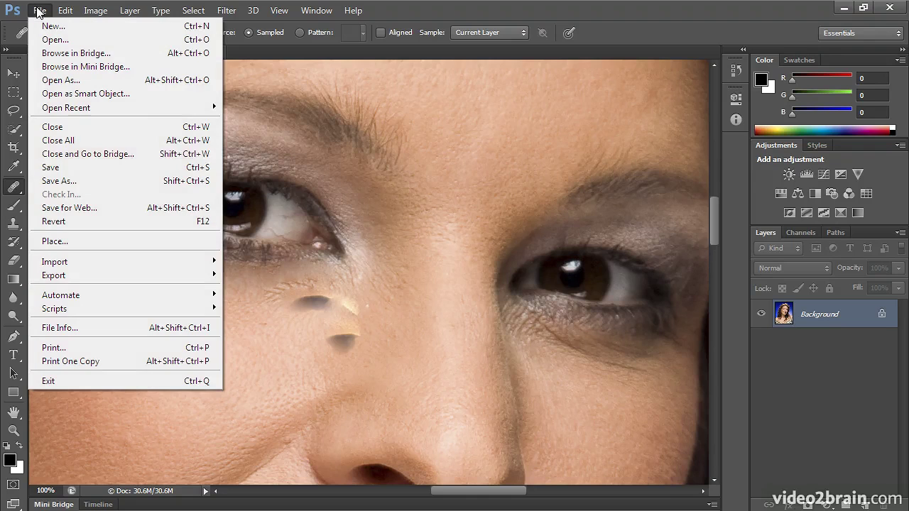
left_click(66, 221)
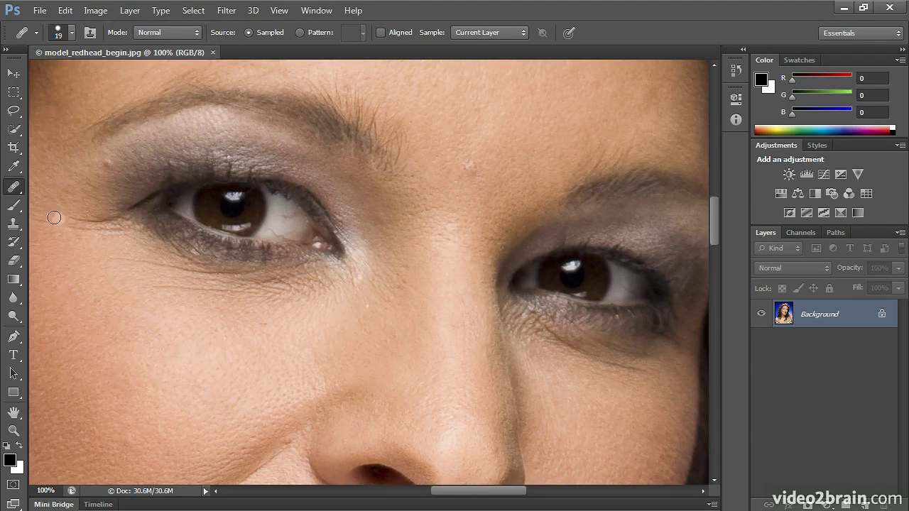
Step: Replace the wrinkled areas under the left eye with smooth cheek skin using the Patch tool in Source mode
right_click(9, 187)
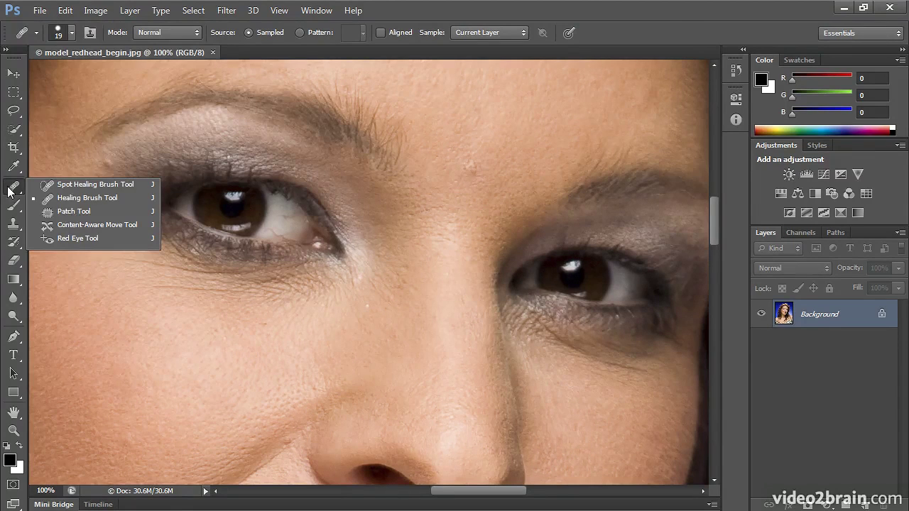
left_click(55, 215)
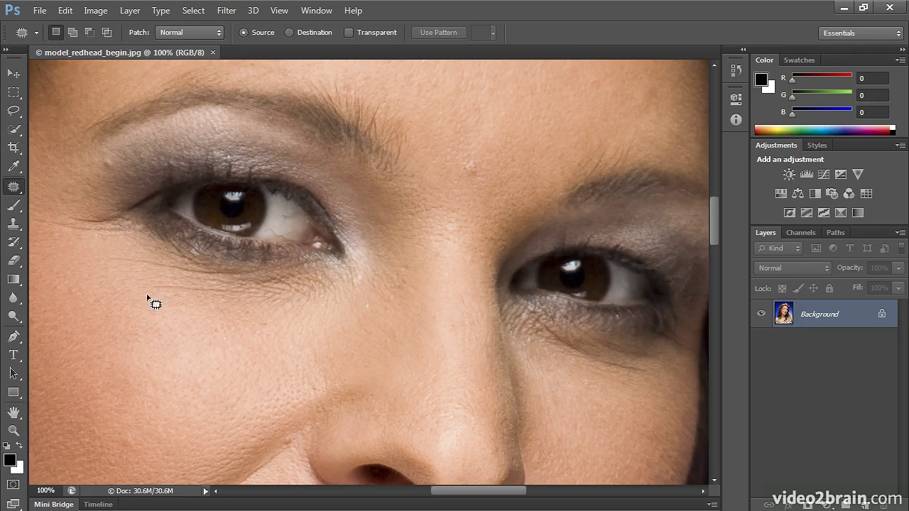
mouse_move(148, 276)
left_mouse_down()
mouse_move(137, 294)
mouse_move(203, 311)
mouse_move(304, 314)
mouse_move(315, 293)
mouse_move(265, 277)
mouse_move(249, 322)
left_mouse_up()
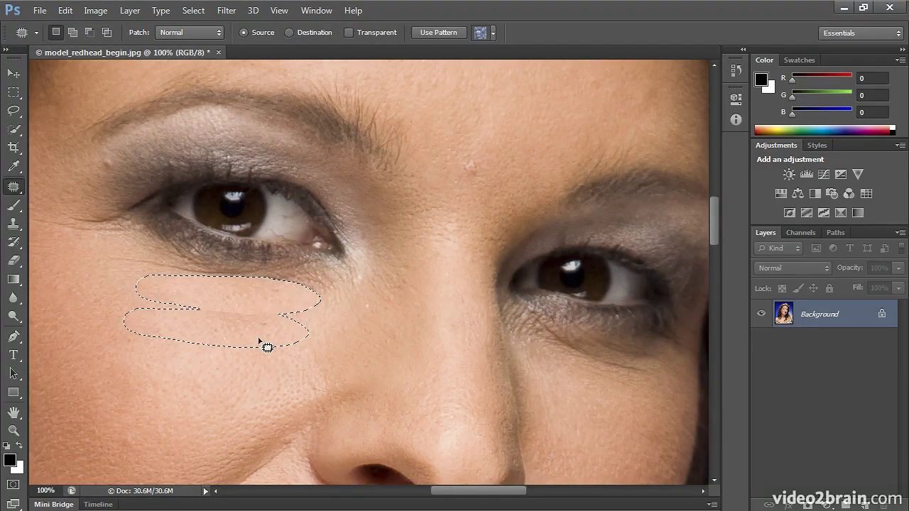
mouse_move(162, 253)
left_mouse_down()
mouse_move(93, 259)
mouse_move(100, 272)
mouse_move(156, 287)
mouse_move(325, 293)
mouse_move(277, 269)
mouse_move(165, 258)
left_mouse_up()
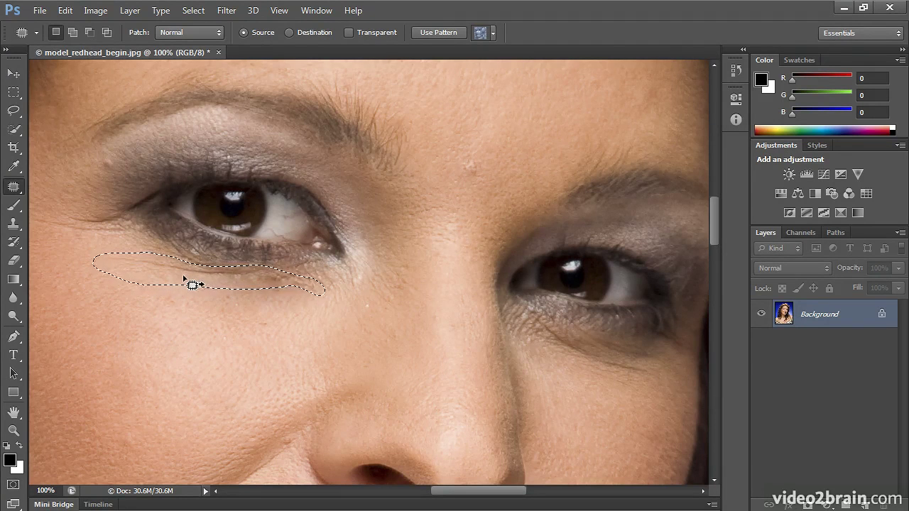
left_click_drag(181, 307, 187, 320)
key("ctrl+d")
mouse_move(236, 298)
left_mouse_down()
mouse_move(294, 315)
mouse_move(288, 298)
mouse_move(231, 355)
left_mouse_up()
key("ctrl+d")
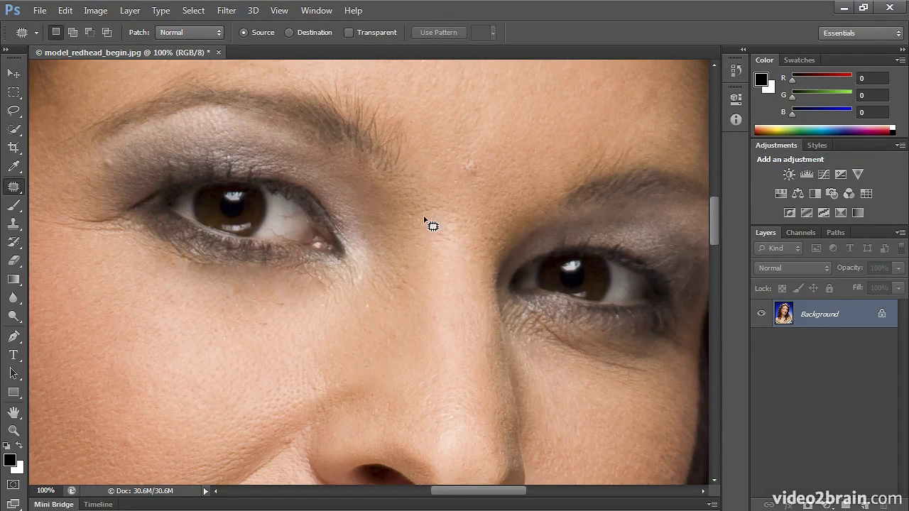
Step: Patch the stray hairs above the left eyebrow's inner end with clear skin from the middle of the forehead
mouse_move(301, 80)
left_mouse_down()
mouse_move(392, 153)
mouse_move(421, 157)
mouse_move(407, 99)
mouse_move(325, 67)
left_mouse_up()
left_click_drag(375, 100, 464, 90)
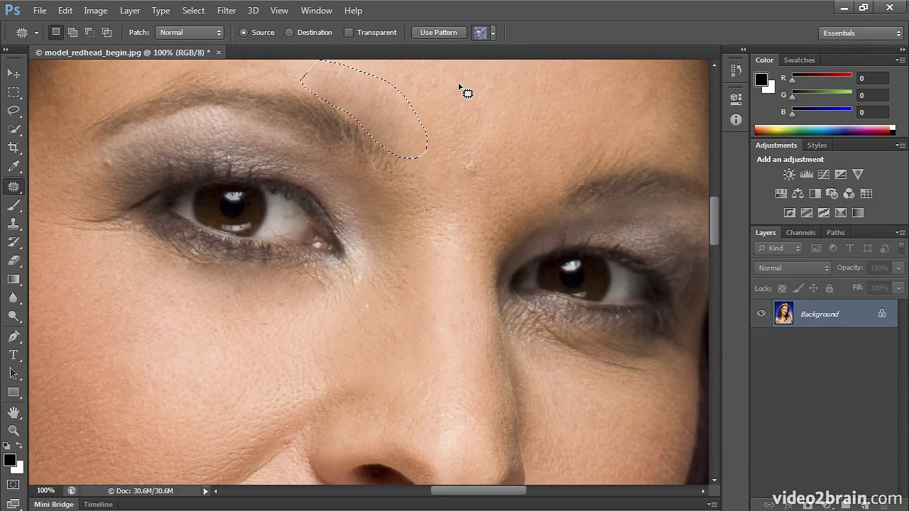
key("ctrl+d")
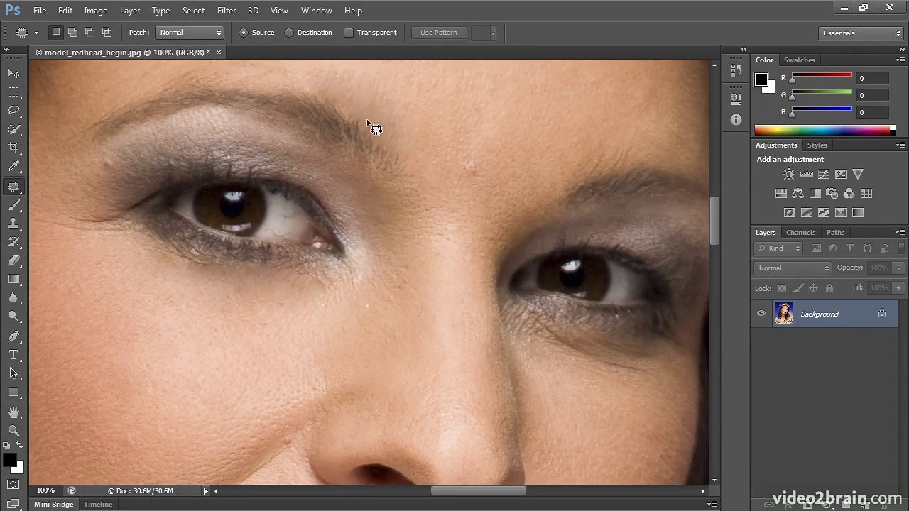
Step: Patch the leftover shadowed areas above the left eyebrow's inner end with lighter forehead skin
scroll(434, 158, "up", 2)
scroll(433, 158, "up", 2)
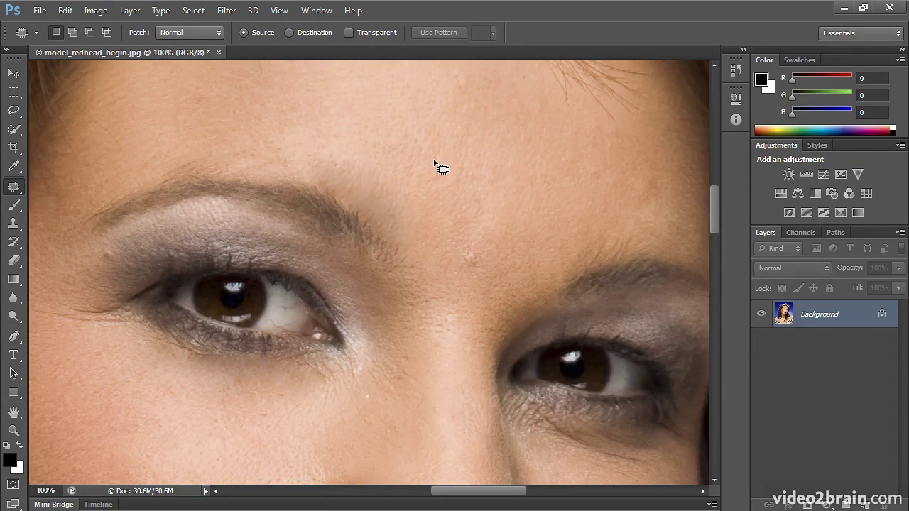
mouse_move(365, 160)
left_mouse_down()
mouse_move(319, 154)
mouse_move(330, 192)
mouse_move(382, 174)
mouse_move(458, 183)
left_mouse_up()
key("ctrl+d")
mouse_move(368, 174)
left_mouse_down()
mouse_move(448, 235)
mouse_move(369, 178)
left_mouse_up()
left_click_drag(398, 202, 480, 211)
key("ctrl+d")
mouse_move(362, 199)
left_mouse_down()
mouse_move(400, 244)
mouse_move(404, 203)
mouse_move(442, 212)
mouse_move(476, 205)
left_mouse_up()
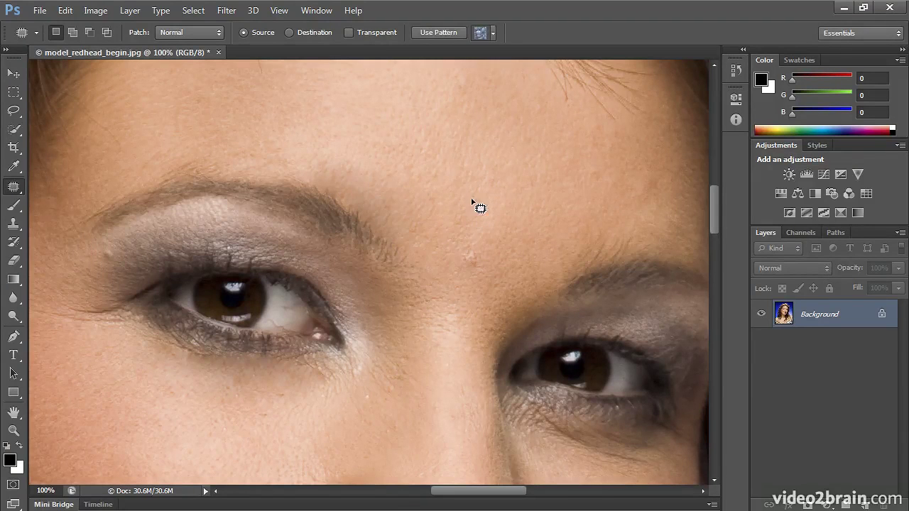
key("ctrl+d")
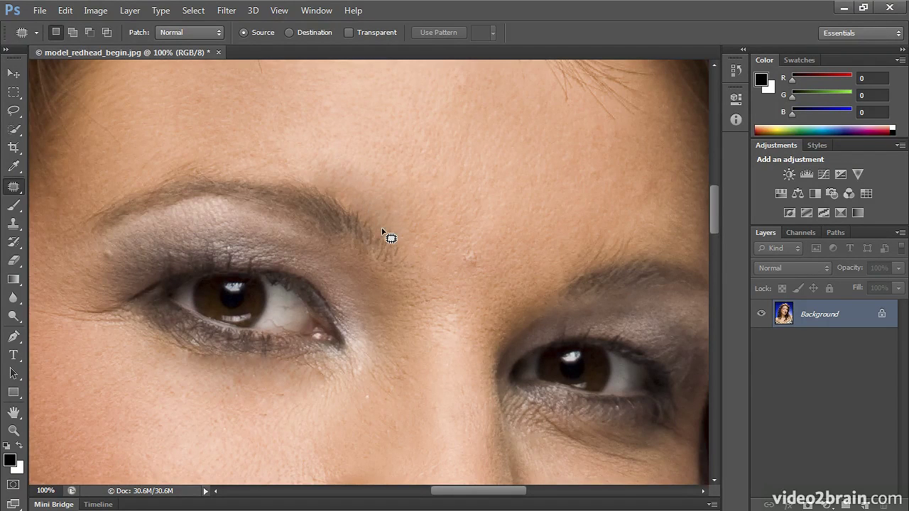
Step: Patch the blemish between the eyebrows and the small spots across the forehead with nearby clear skin
mouse_move(476, 242)
left_mouse_down()
mouse_move(479, 263)
mouse_move(572, 217)
left_mouse_up()
key("ctrl+d")
mouse_move(586, 173)
left_mouse_down()
mouse_move(595, 201)
mouse_move(588, 175)
left_mouse_up()
left_click_drag(593, 186, 533, 199)
key("ctrl+d")
mouse_move(450, 70)
left_mouse_down()
mouse_move(475, 107)
mouse_move(449, 71)
left_mouse_up()
left_click_drag(455, 84, 431, 144)
key("ctrl+d")
mouse_move(356, 103)
left_mouse_down()
mouse_move(354, 125)
mouse_move(448, 168)
left_mouse_up()
key("ctrl+d")
Step: Patch the small spot near the left eye's outer corner with skin from the cheek below, and clear the selection
mouse_move(108, 247)
left_mouse_down()
mouse_move(91, 265)
mouse_move(112, 268)
mouse_move(120, 256)
mouse_move(120, 381)
left_mouse_up()
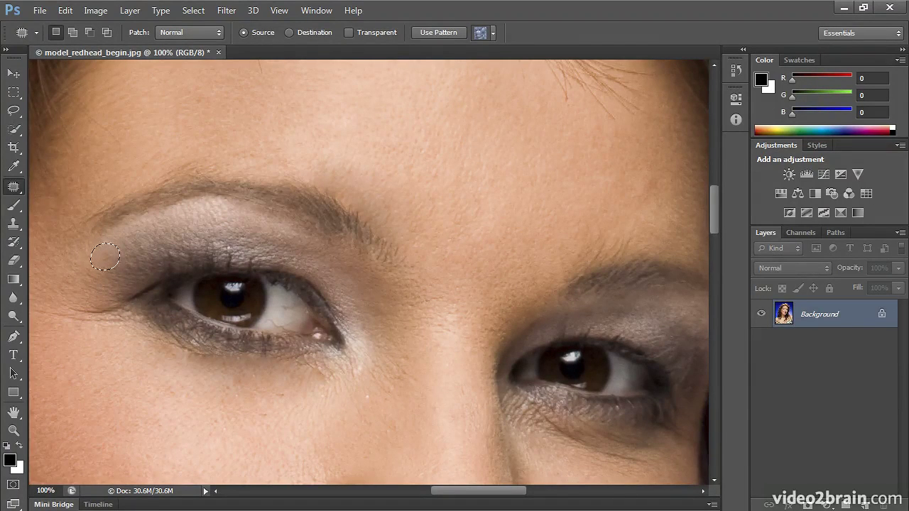
right_click(18, 192)
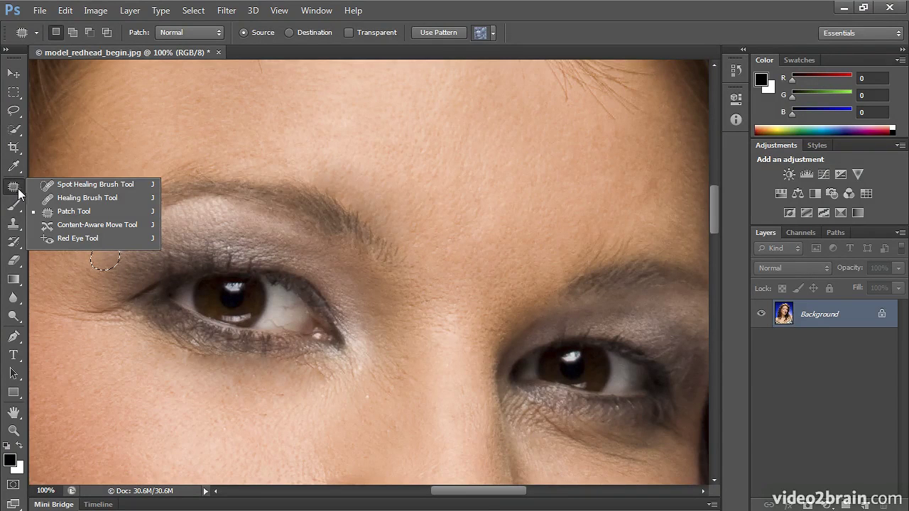
left_click(19, 192)
key("ctrl+d")
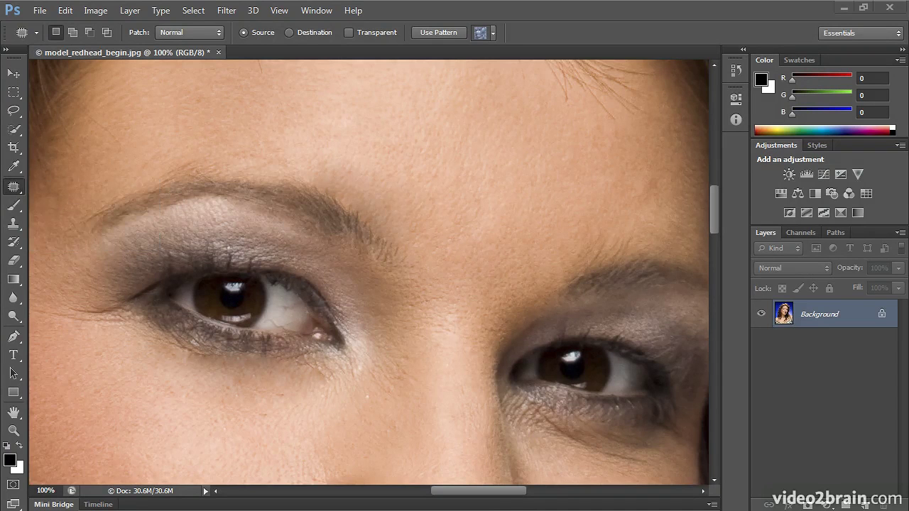